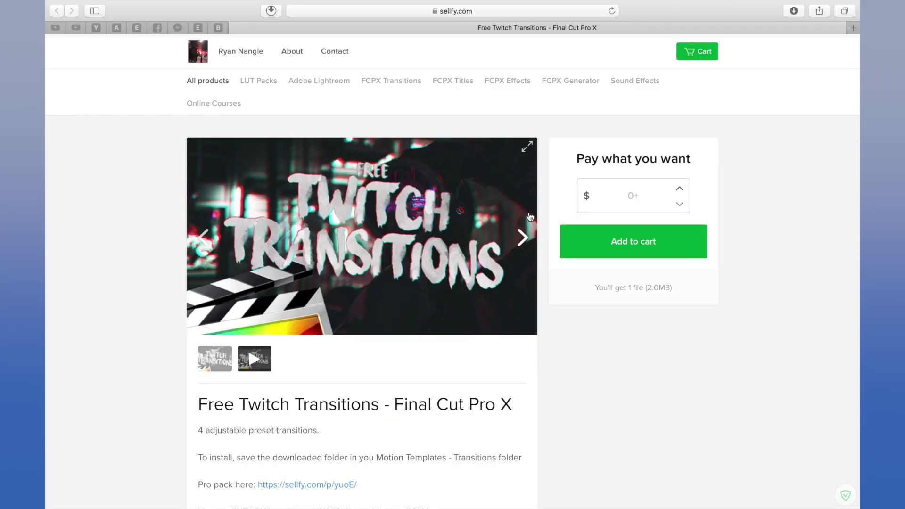
# Step: Add the Free Twitch Transitions pack to the Sellfy cart at a price of 0,00
pyautogui.click(600, 243)
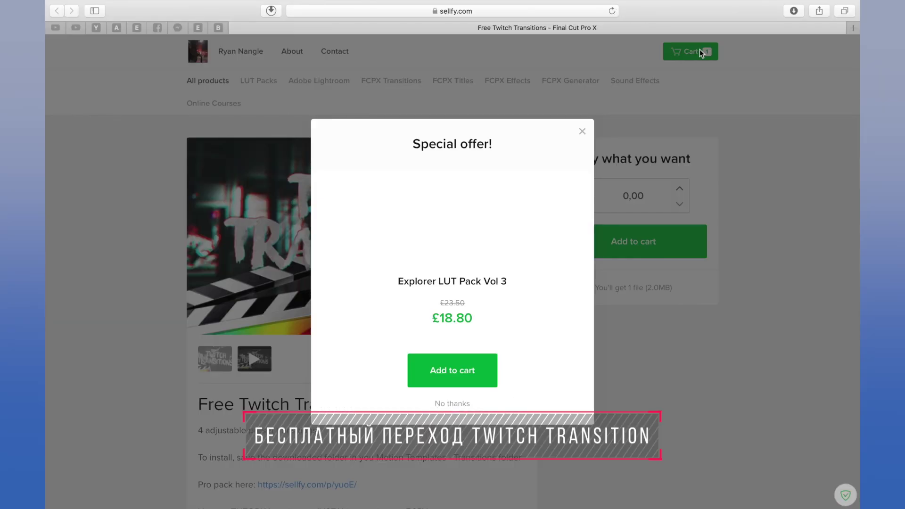
# Step: Check out the cart and request the free download using the buyer's e-mail address
pyautogui.click(700, 49)
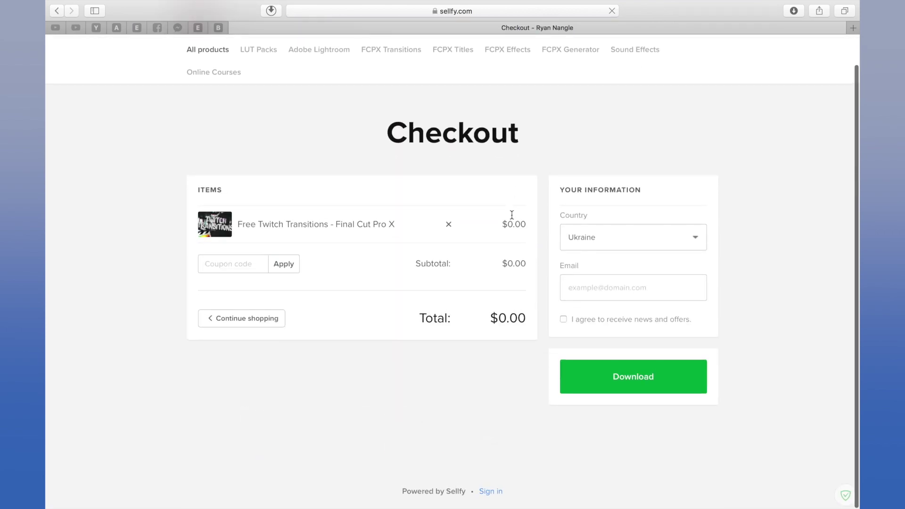
pyautogui.click(592, 280)
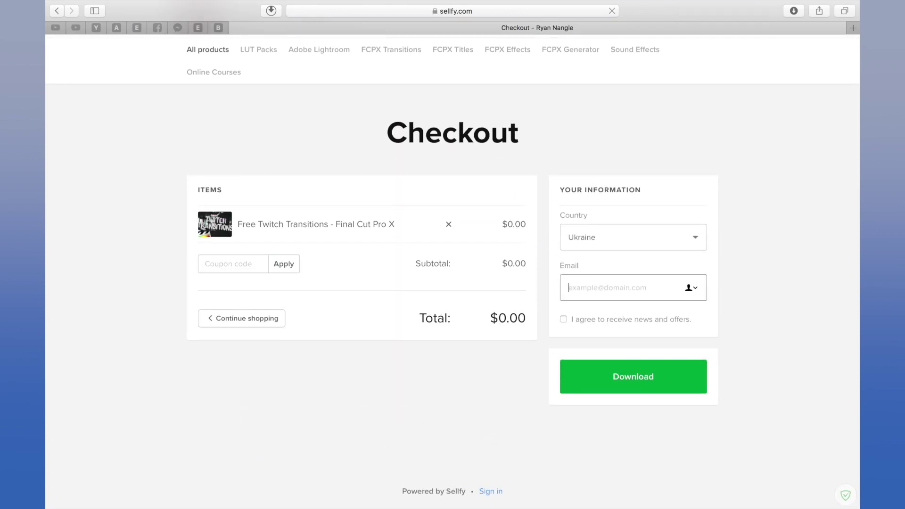
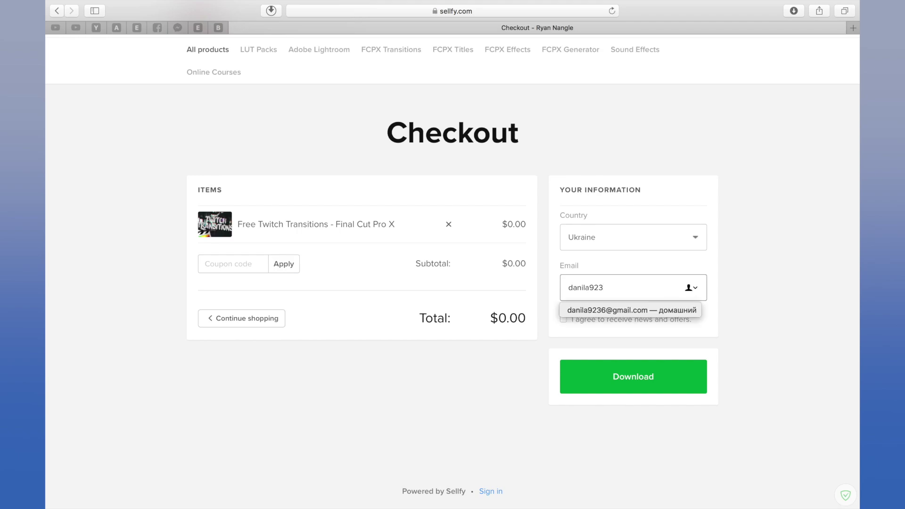
pyautogui.click(618, 309)
pyautogui.click(590, 383)
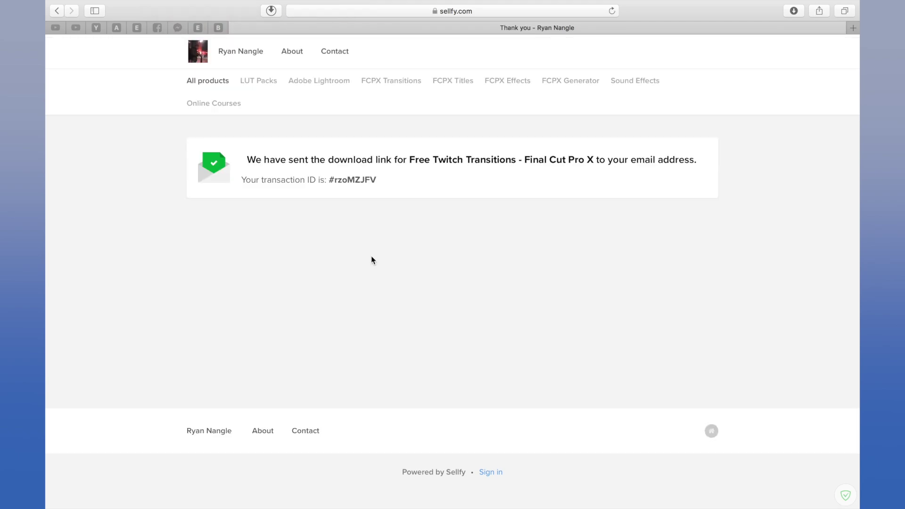
# Step: Download Twitch_Transitions_Free.zip from the emailed link and reveal it in Downloads
pyautogui.hotkey('ctrl', 'Left')
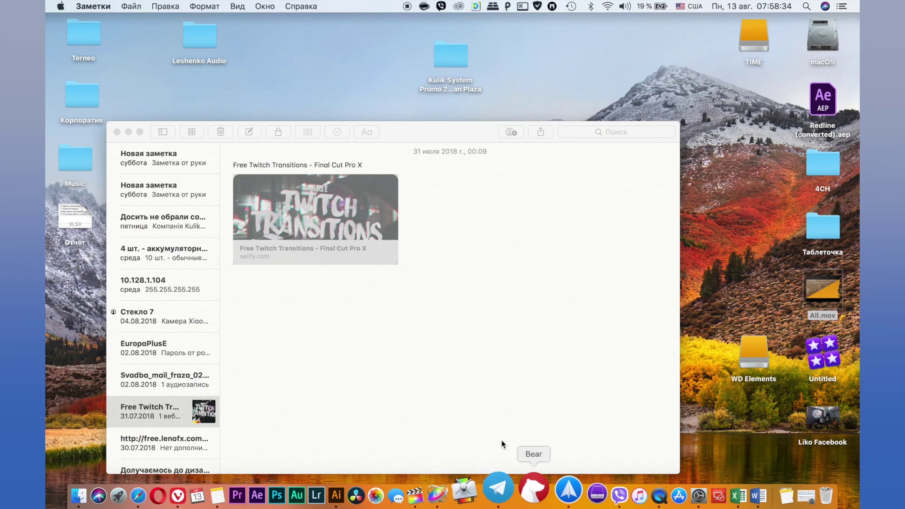
pyautogui.click(330, 212)
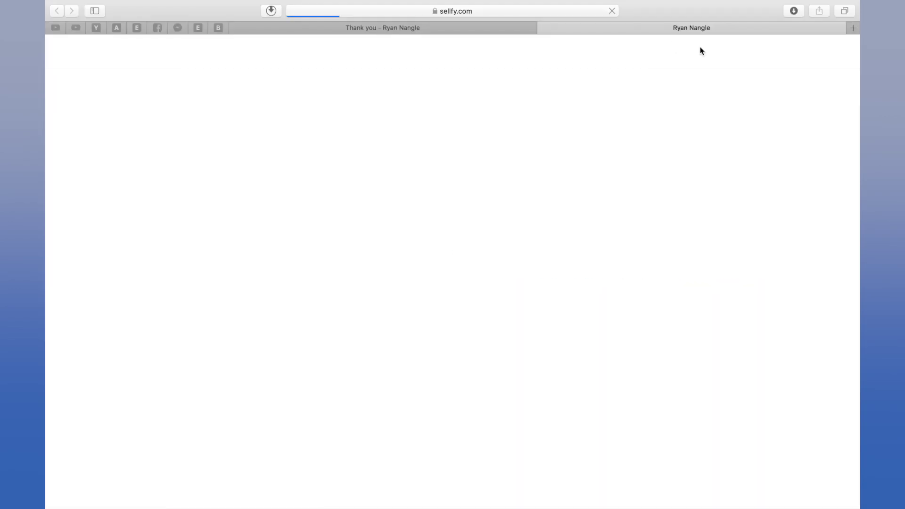
pyautogui.click(673, 336)
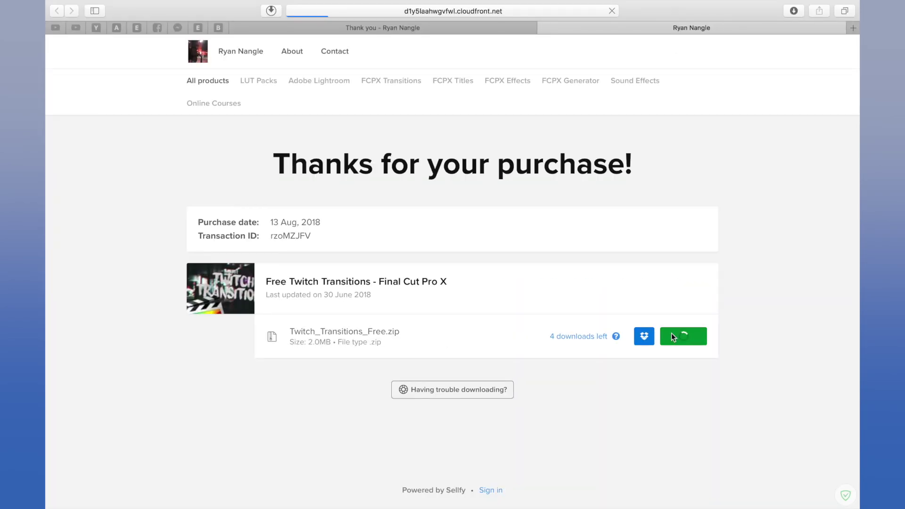
pyautogui.doubleClick(720, 68)
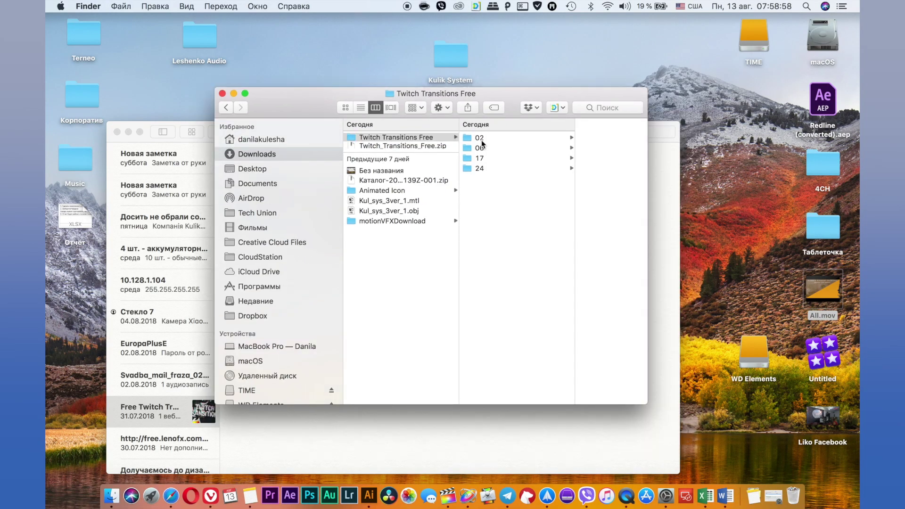
# Step: Browse transition folders 02 to 24 and preview the 06.mov transition clip
pyautogui.click(482, 140)
pyautogui.press('Right')
pyautogui.press('Down')
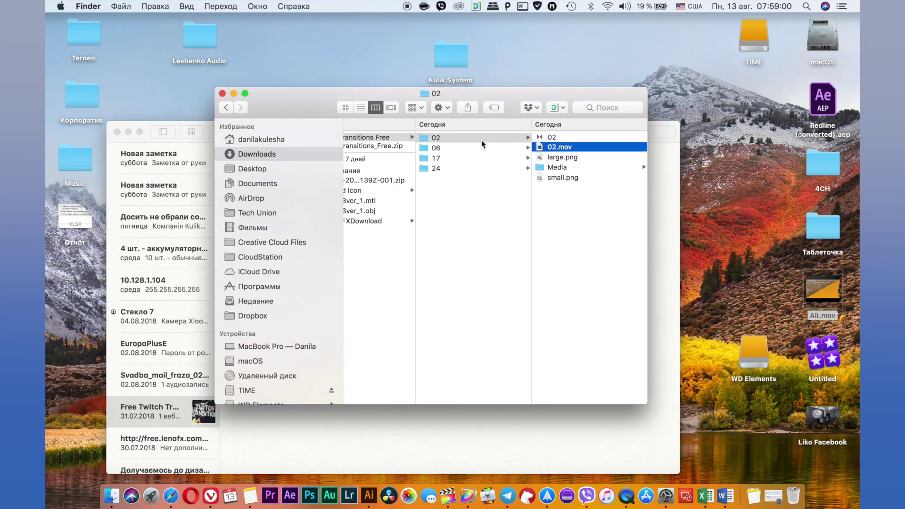
pyautogui.press('Left')
pyautogui.press('Down')
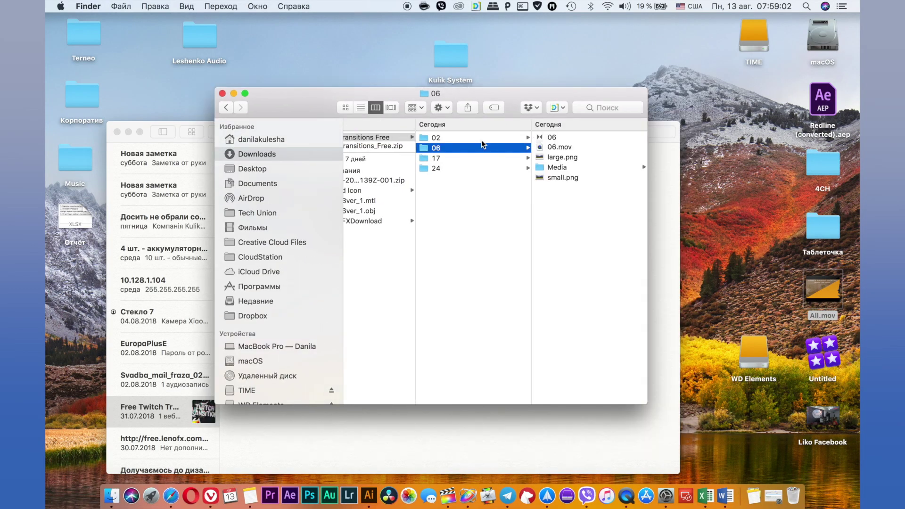
pyautogui.press('Down')
pyautogui.press('Down')
pyautogui.press('Up')
pyautogui.press('Up')
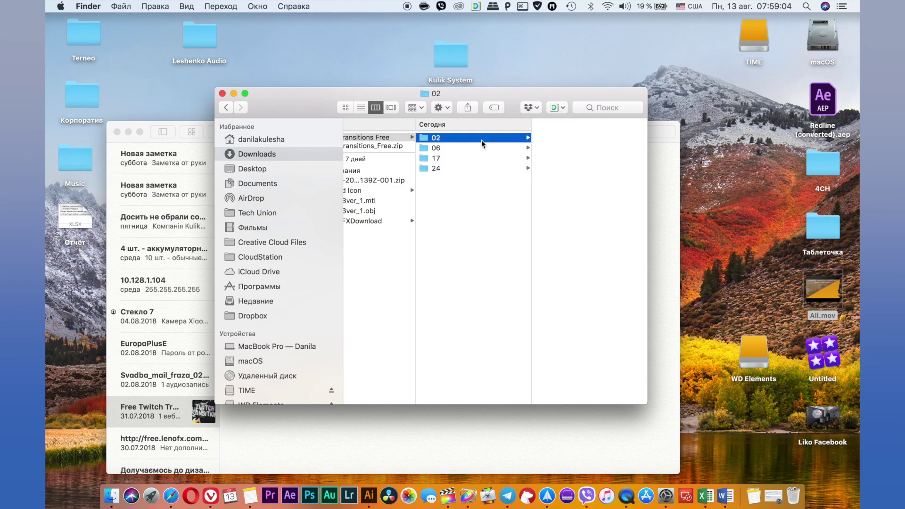
pyautogui.press('Right')
pyautogui.press('Down')
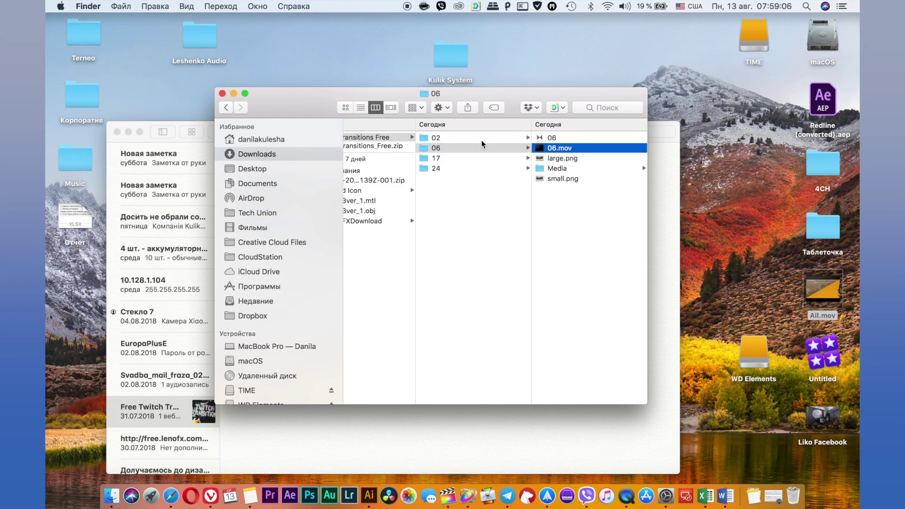
pyautogui.press('super+Down')
pyautogui.press('super+q')
# Step: Select and copy all four transition folders: 02, 06, 17 and 24
pyautogui.press('Up')
pyautogui.press('Left')
pyautogui.press('Left')
pyautogui.press('Right')
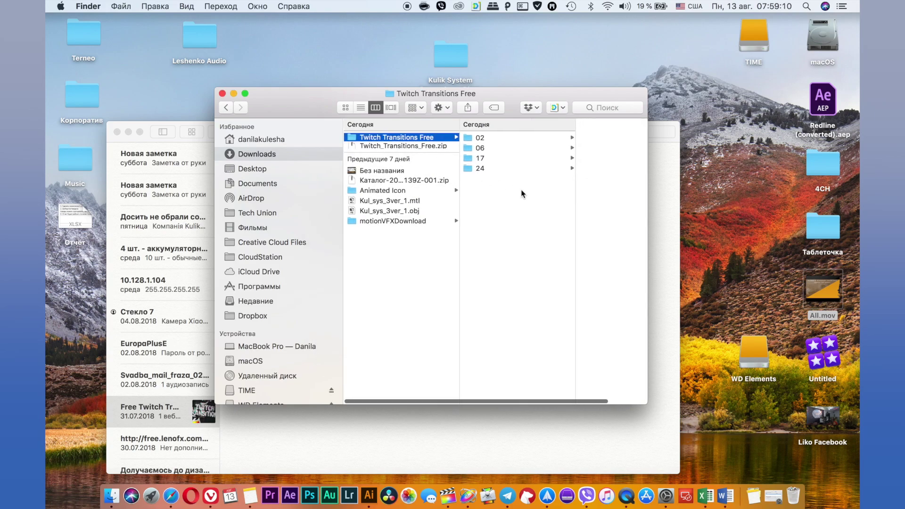
pyautogui.press('super+a')
pyautogui.press('super+c')
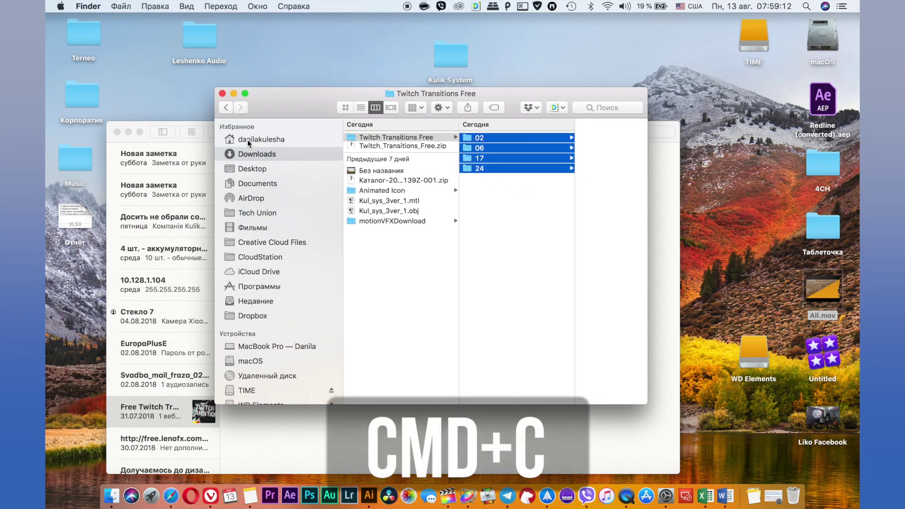
# Step: Create a Twitch folder in Фильмы › Motion Templates › Transitions and paste the four folders into it
pyautogui.click(269, 227)
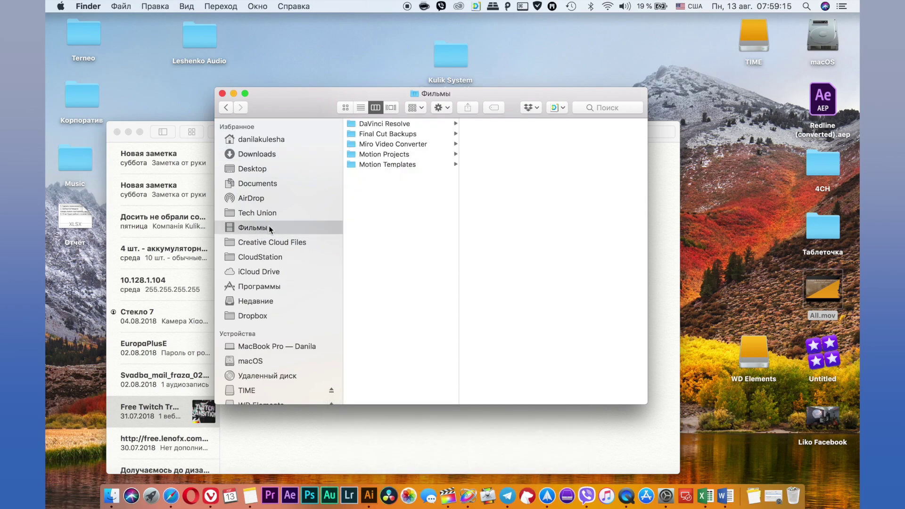
pyautogui.click(390, 166)
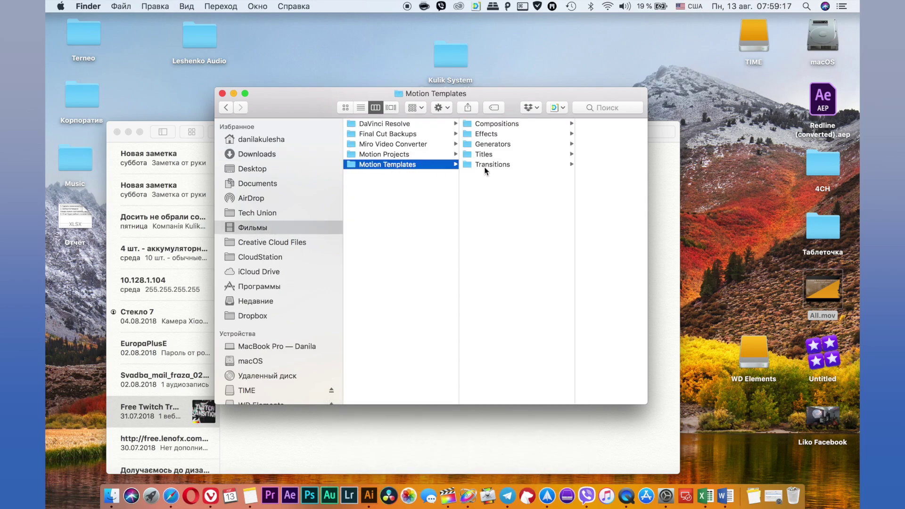
pyautogui.click(504, 166)
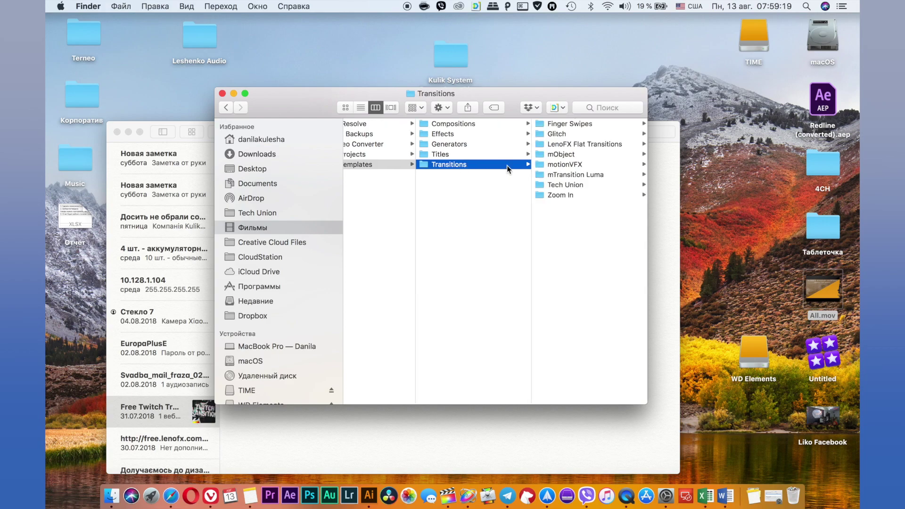
pyautogui.press('super+shift+n')
pyautogui.write('Twit')
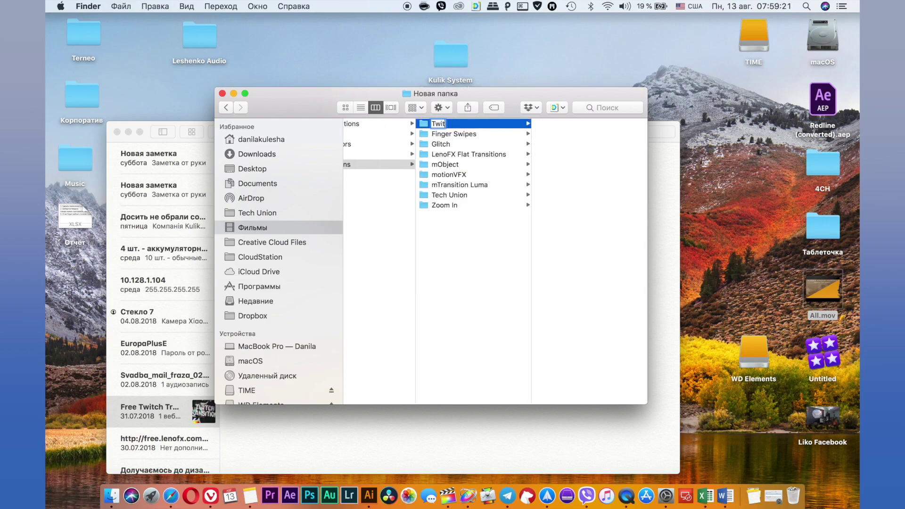
pyautogui.write('ch')
pyautogui.press('Return')
pyautogui.press('super+v')
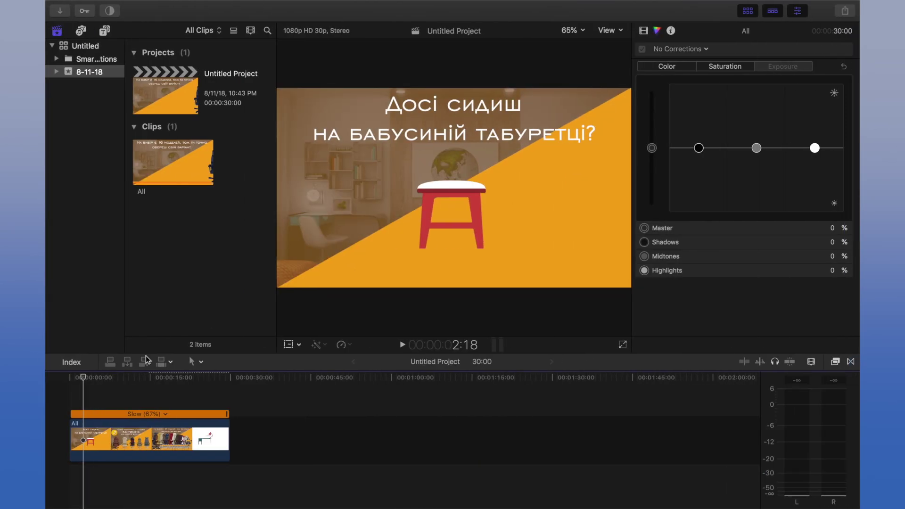
# Step: Blade the Android Ready clip at two points, delete the middle piece, and play across the join
pyautogui.moveTo(247, 378); pyautogui.dragTo(333, 426)
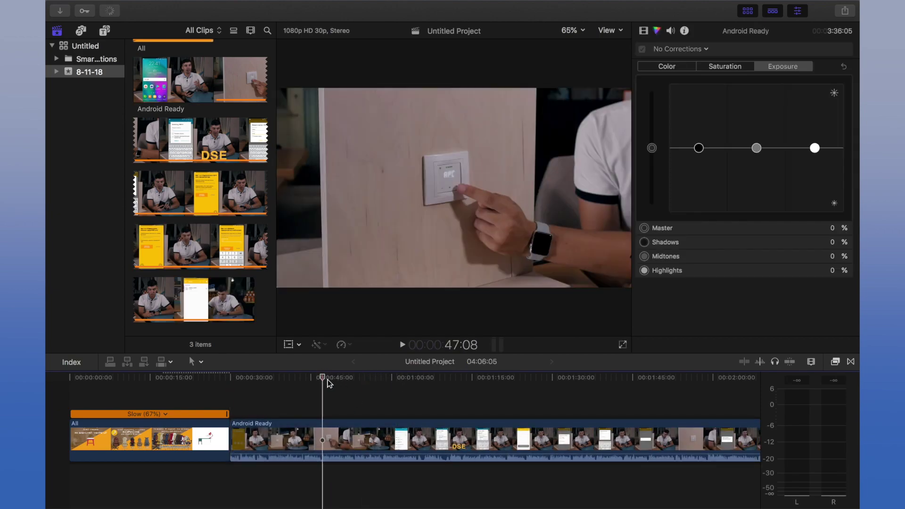
pyautogui.moveTo(329, 377); pyautogui.dragTo(340, 377)
pyautogui.press('super+b')
pyautogui.click(457, 378)
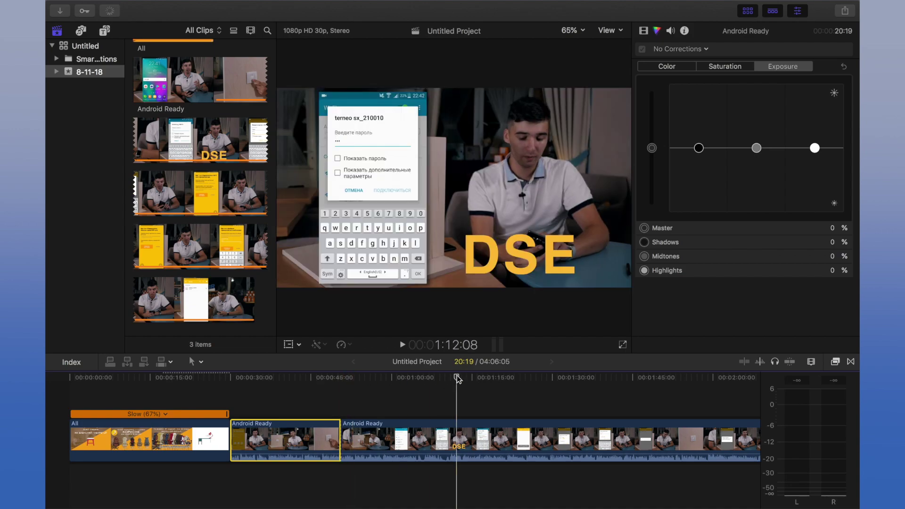
pyautogui.click(443, 434)
pyautogui.press('super+b')
pyautogui.press('Delete')
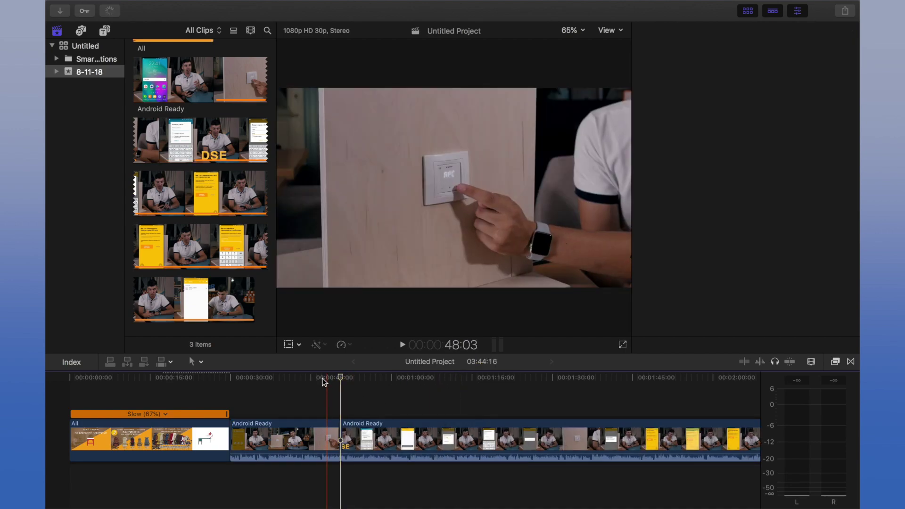
pyautogui.click(325, 380)
pyautogui.press('space')
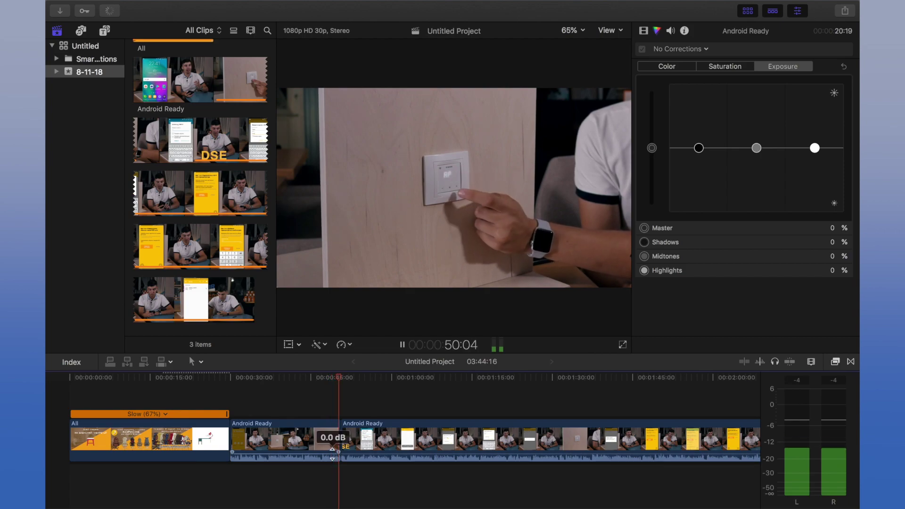
# Step: Mute the second Android Ready clip and show the Twitch category in the Transitions browser
pyautogui.press('space')
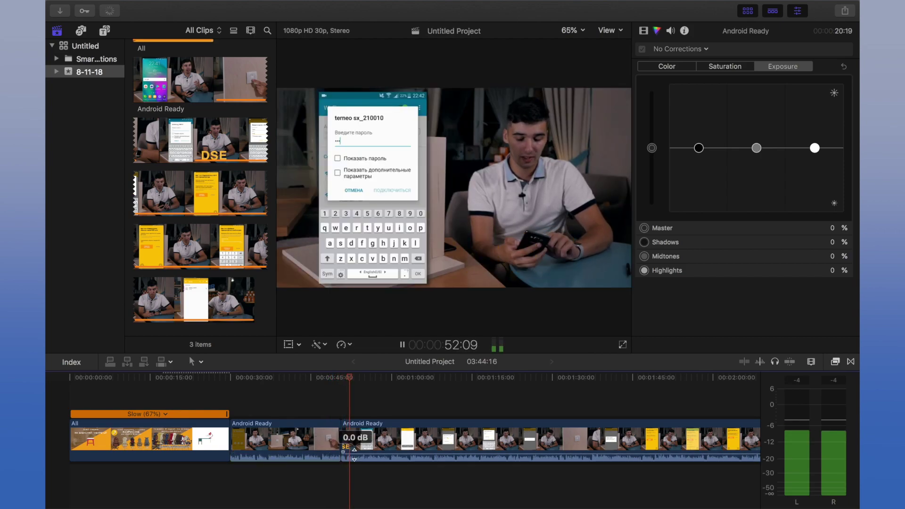
pyautogui.moveTo(354, 453); pyautogui.dragTo(355, 474)
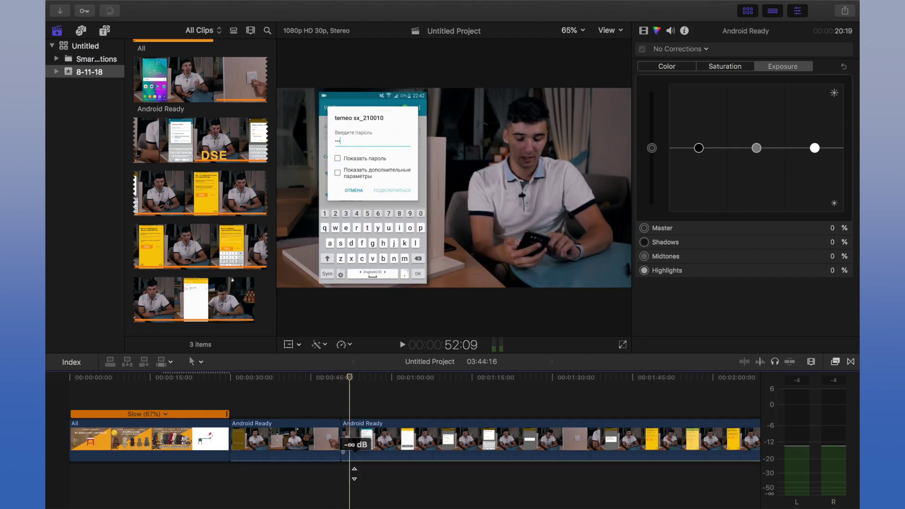
pyautogui.click(851, 362)
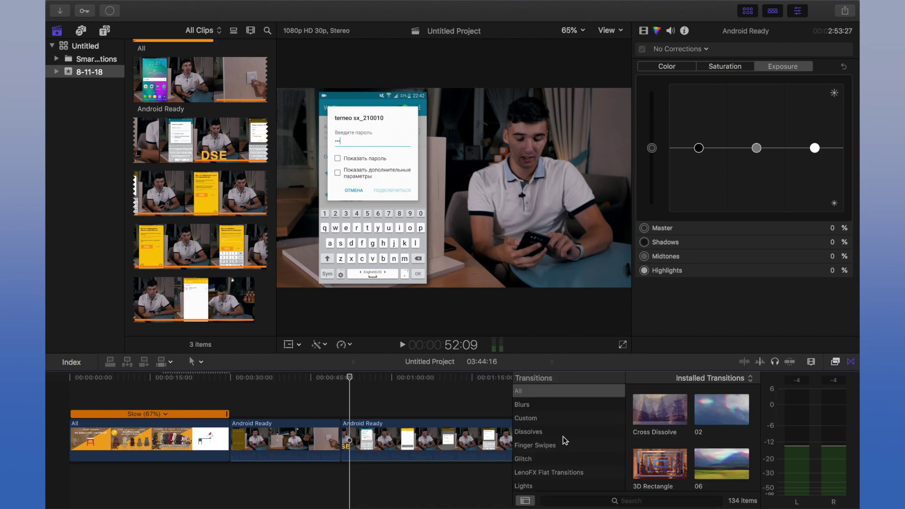
pyautogui.scroll(-3, 564, 443)
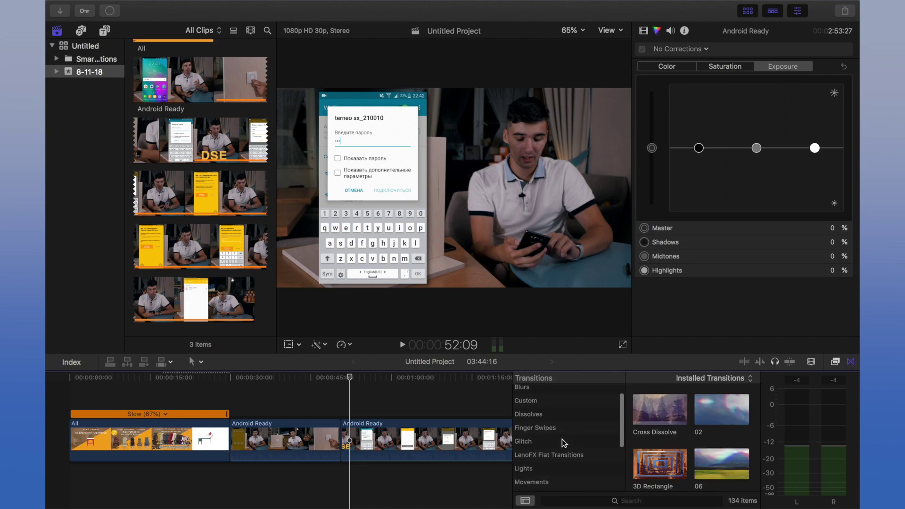
pyautogui.scroll(-3, 564, 443)
pyautogui.scroll(-3, 564, 443)
pyautogui.scroll(-2, 564, 444)
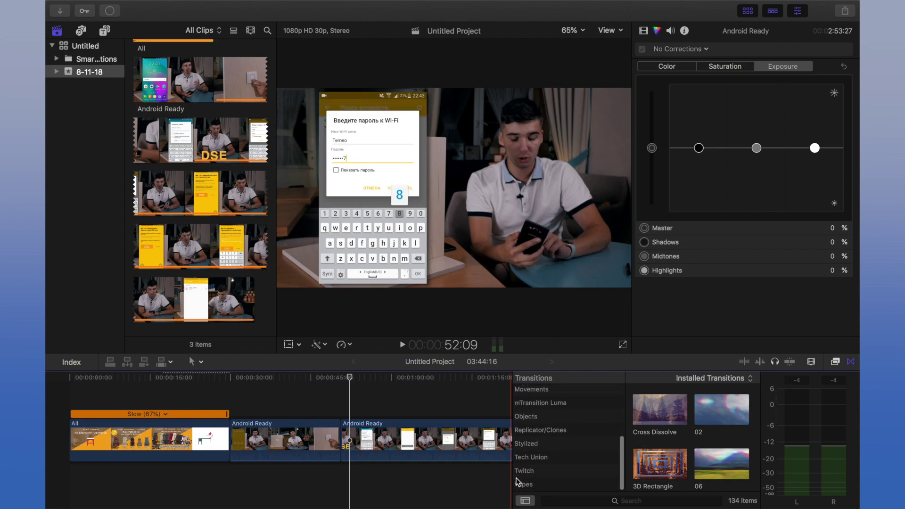
pyautogui.click(561, 471)
pyautogui.scroll(-1, 676, 430)
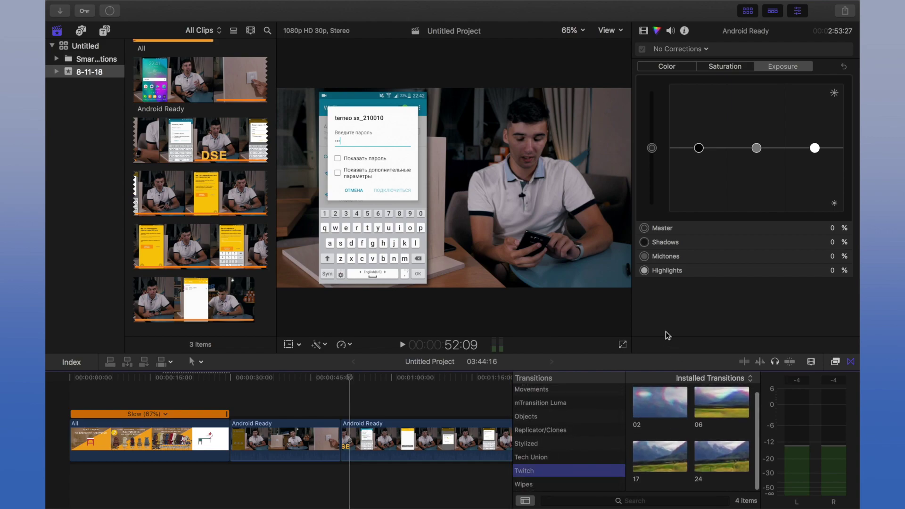
pyautogui.click(653, 351)
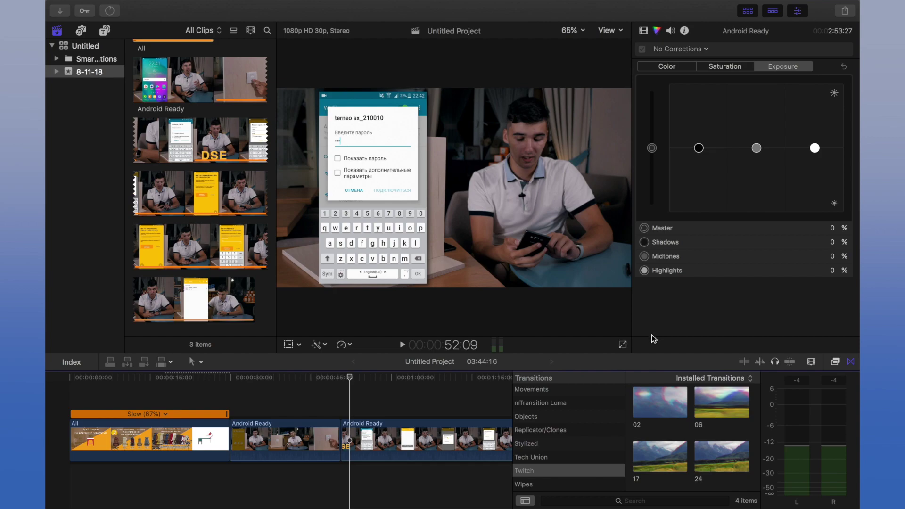
# Step: Place transition 02 on the join between the Android Ready clips and preview it
pyautogui.moveTo(639, 359); pyautogui.dragTo(639, 292)
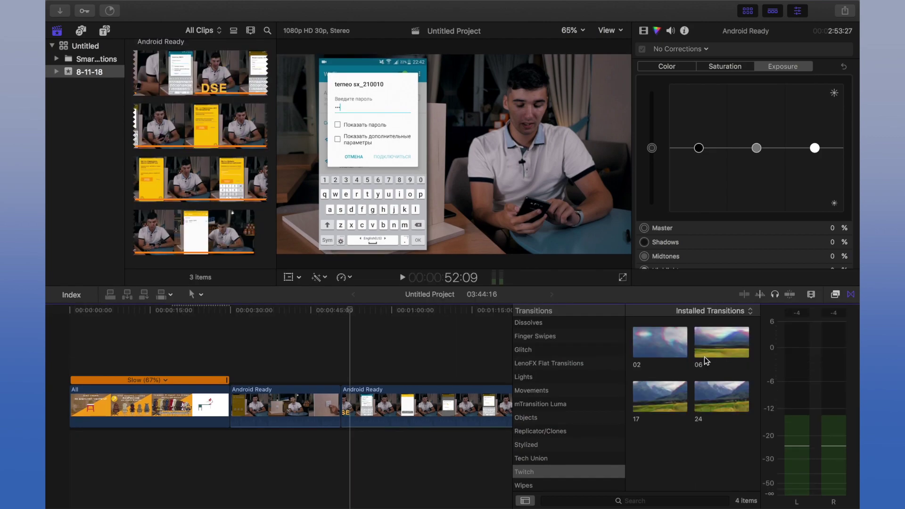
pyautogui.moveTo(653, 343)
pyautogui.mouseDown()
pyautogui.moveTo(222, 410)
pyautogui.moveTo(340, 408)
pyautogui.mouseUp()
pyautogui.press('super+6')
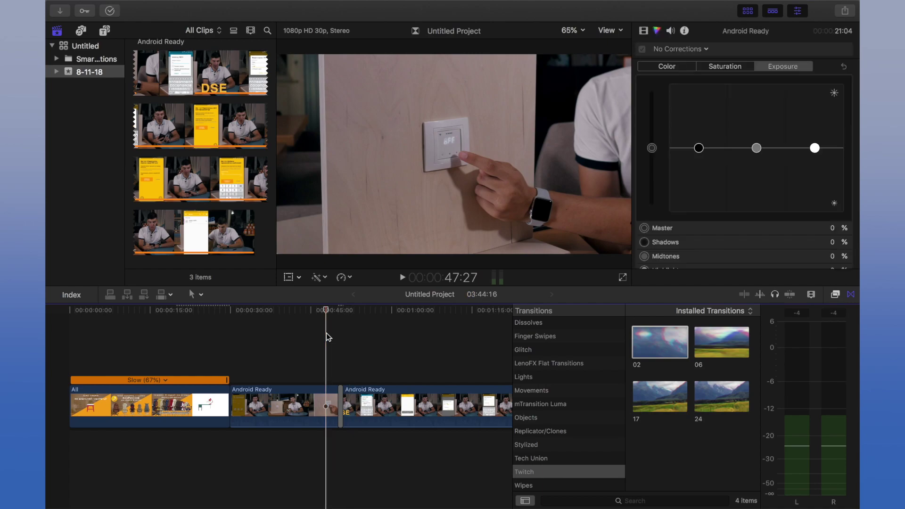
pyautogui.press('space')
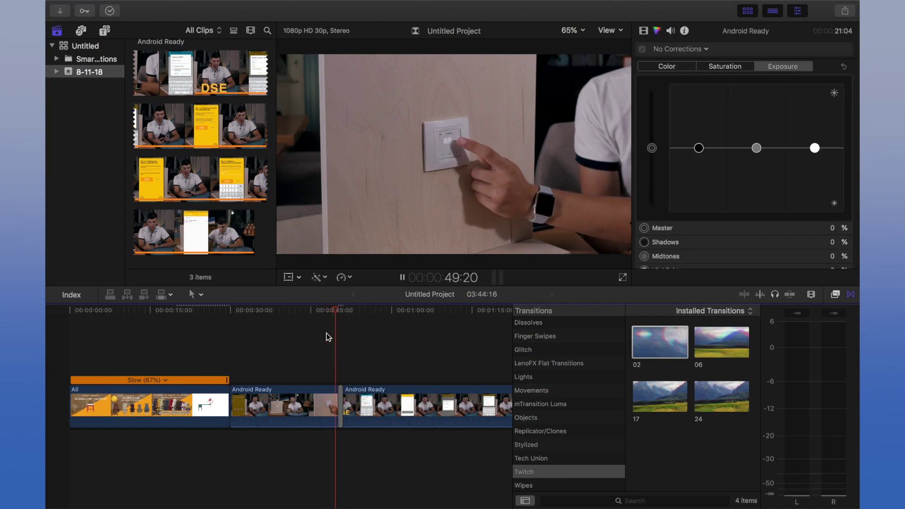
pyautogui.press('space')
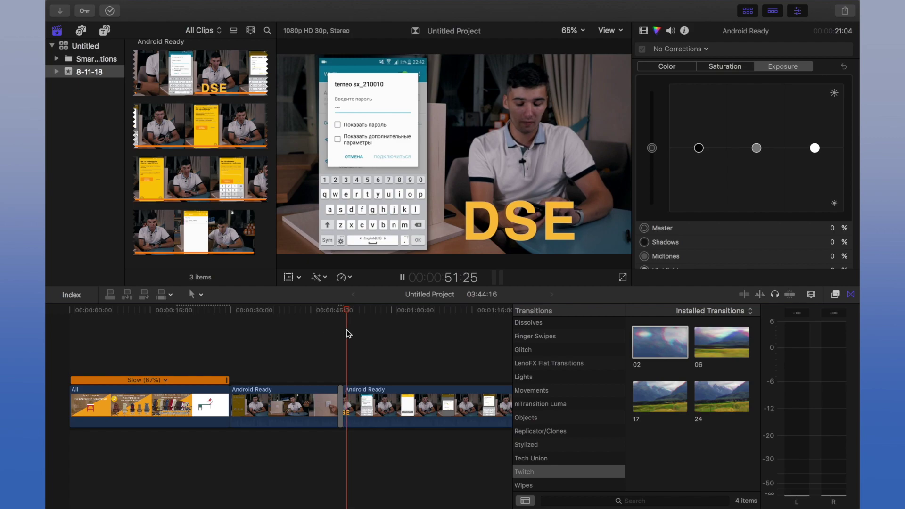
# Step: Preview transition 02, then set its Out Slide Amount and Blur Amount to 100
pyautogui.click(339, 321)
pyautogui.click(342, 401)
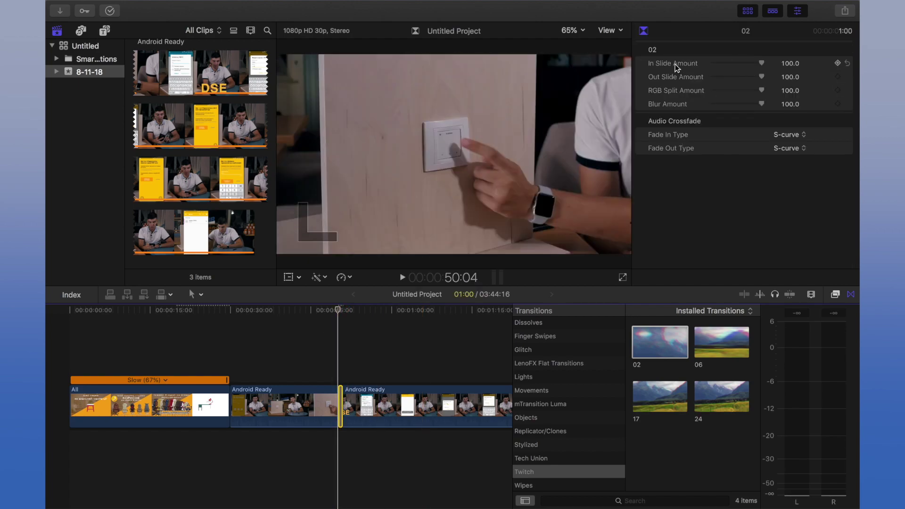
pyautogui.press('space')
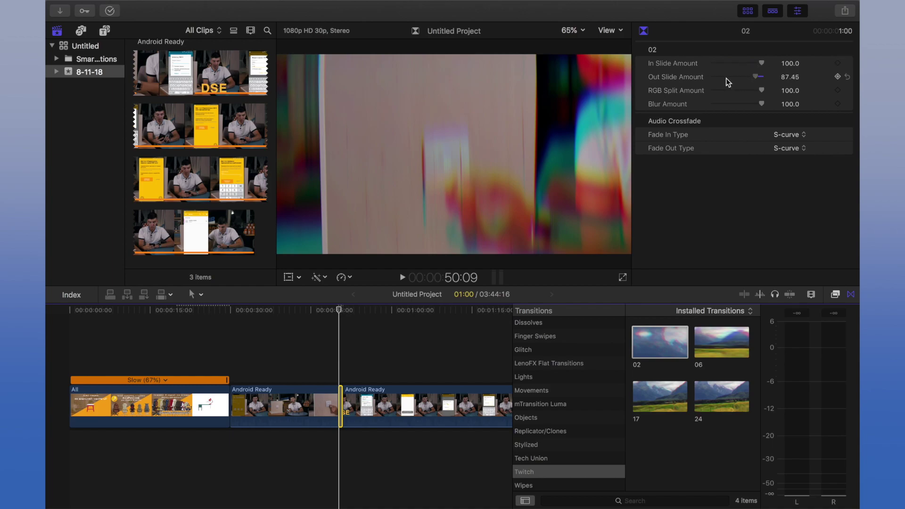
pyautogui.moveTo(717, 75)
pyautogui.mouseDown()
pyautogui.moveTo(793, 84)
pyautogui.moveTo(691, 94)
pyautogui.moveTo(807, 101)
pyautogui.mouseUp()
pyautogui.moveTo(723, 104); pyautogui.dragTo(838, 145)
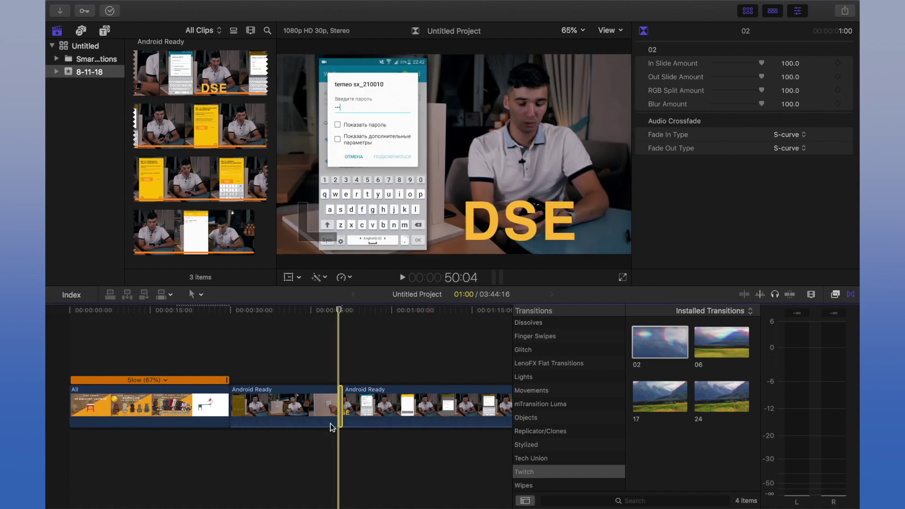
pyautogui.click(343, 408)
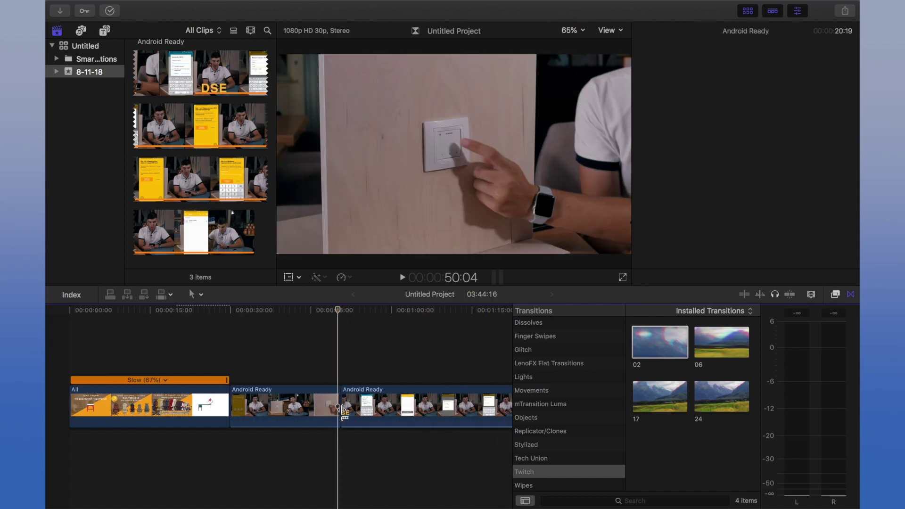
# Step: Add transition 06 at the edit point, preview it, then delete it
pyautogui.doubleClick(722, 342)
pyautogui.click(329, 339)
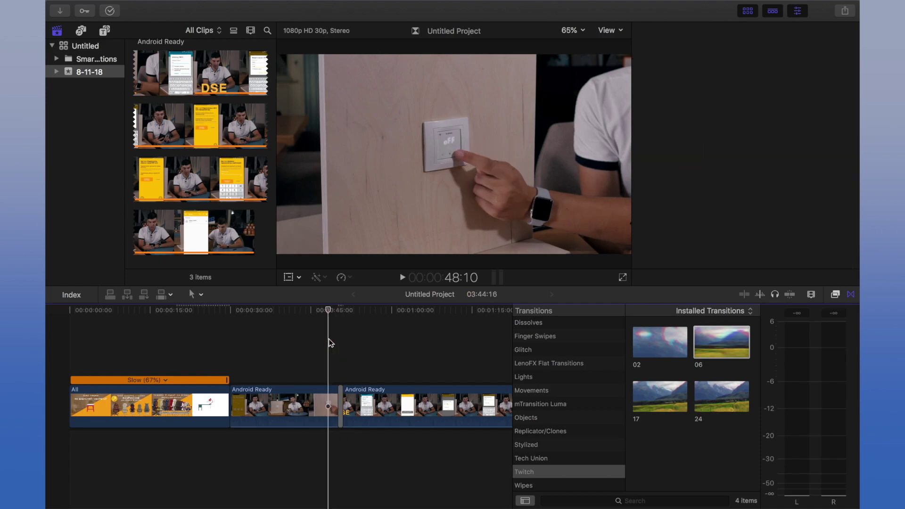
pyautogui.press('space')
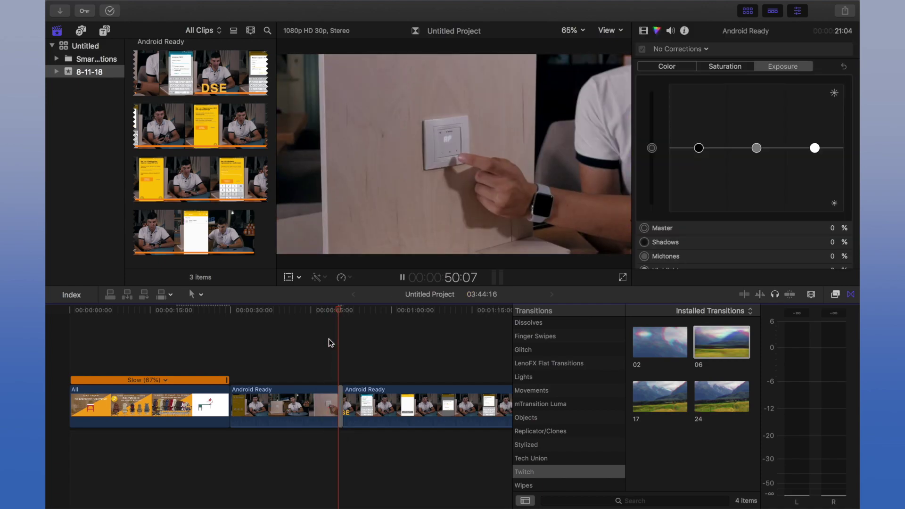
pyautogui.click(341, 409)
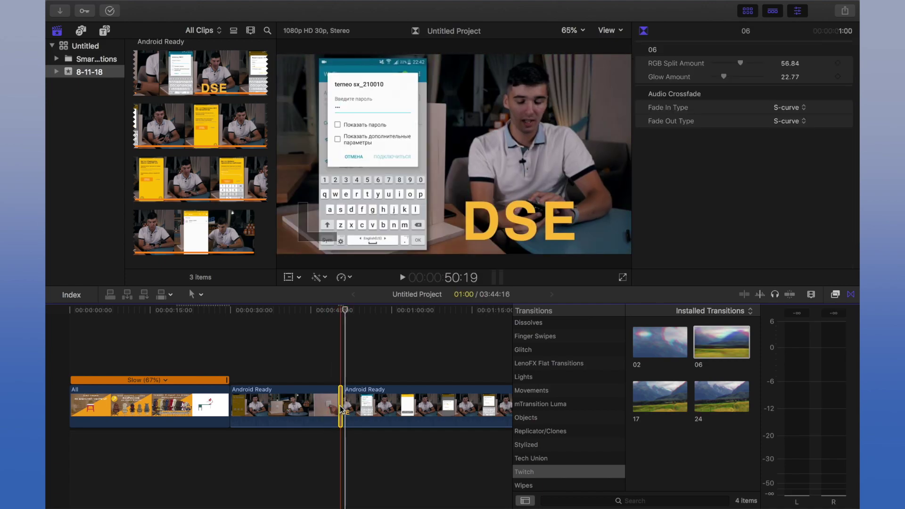
pyautogui.press('Delete')
# Step: Place transition 17 on the edit point and preview it
pyautogui.moveTo(646, 404); pyautogui.dragTo(340, 407)
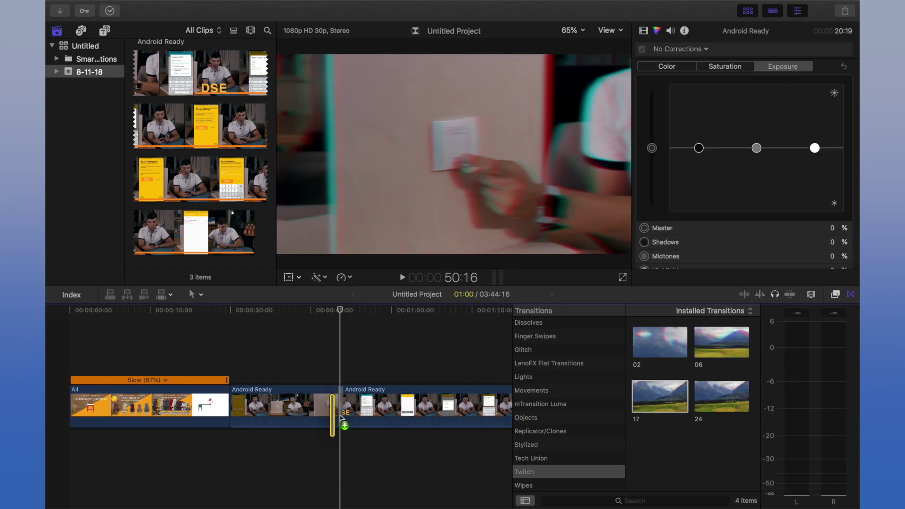
pyautogui.press('Delete')
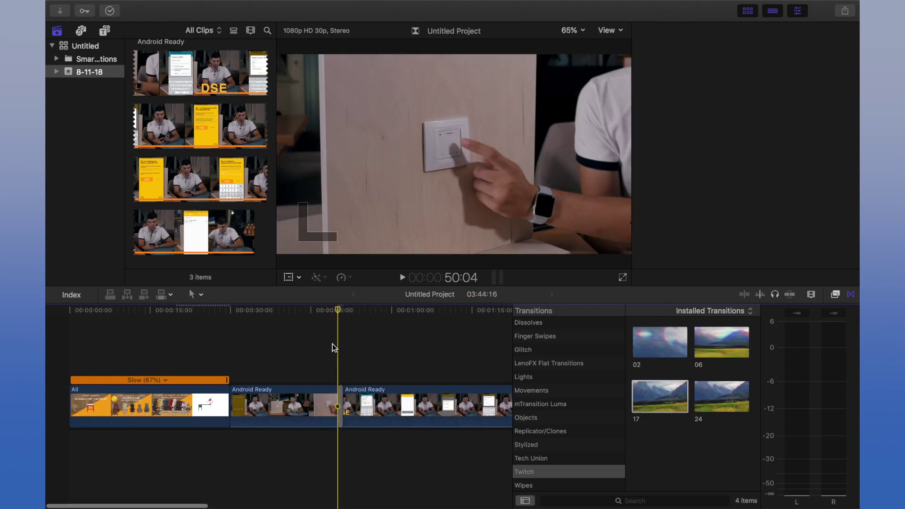
pyautogui.click(329, 345)
pyautogui.press('space')
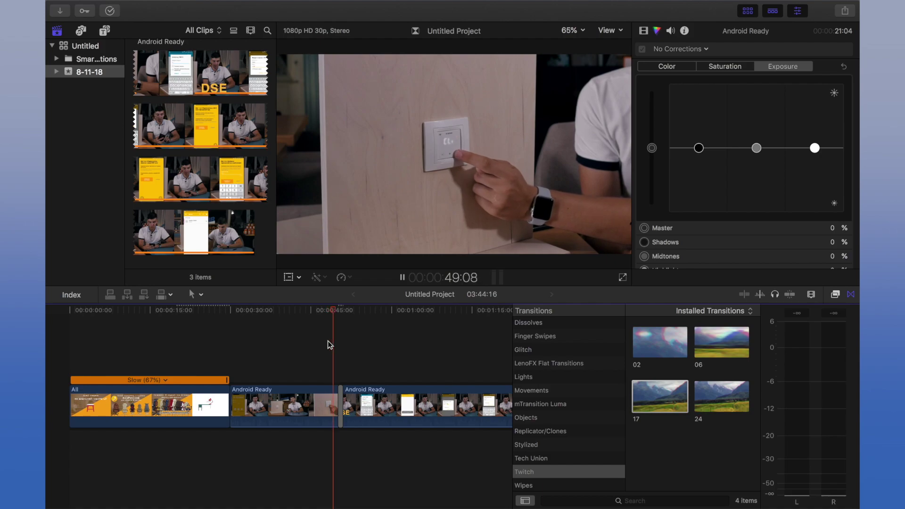
# Step: Replace transition 17 with transition 24 and preview it
pyautogui.click(342, 398)
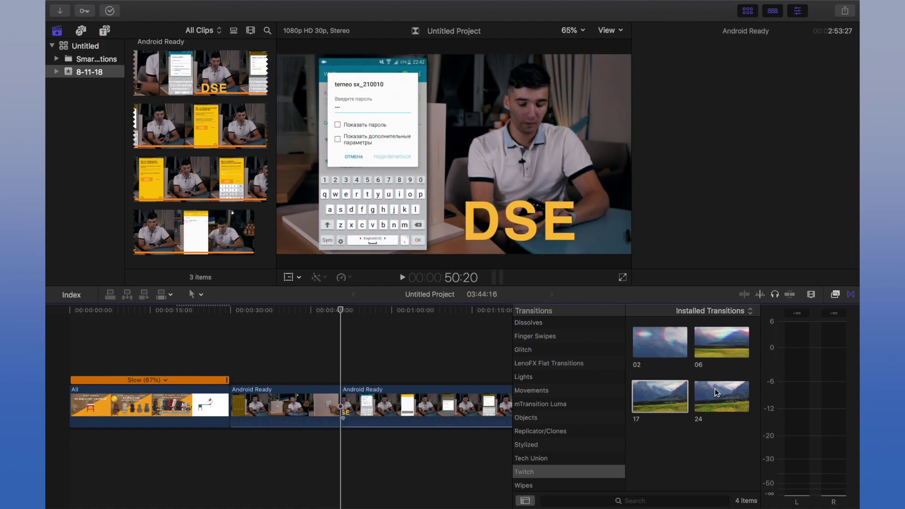
pyautogui.moveTo(718, 394); pyautogui.dragTo(333, 415)
pyautogui.hotkey('shift', '/')
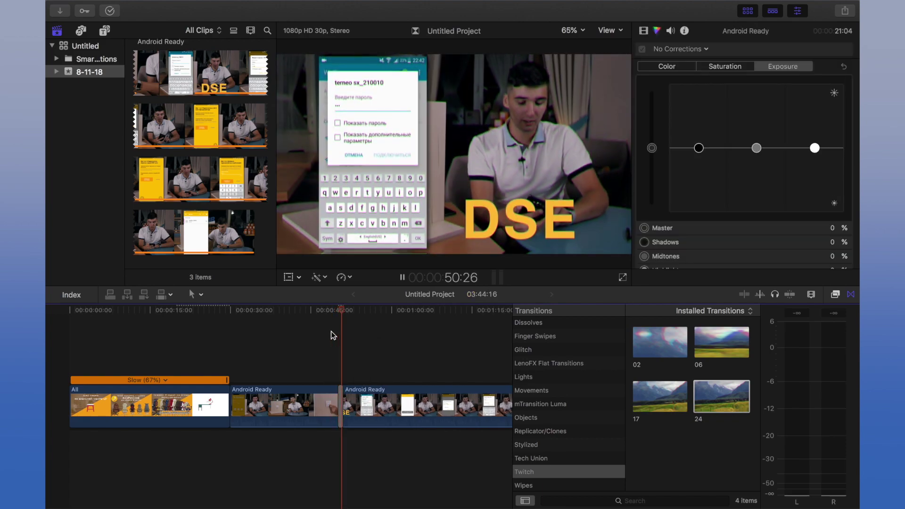
pyautogui.press('space')
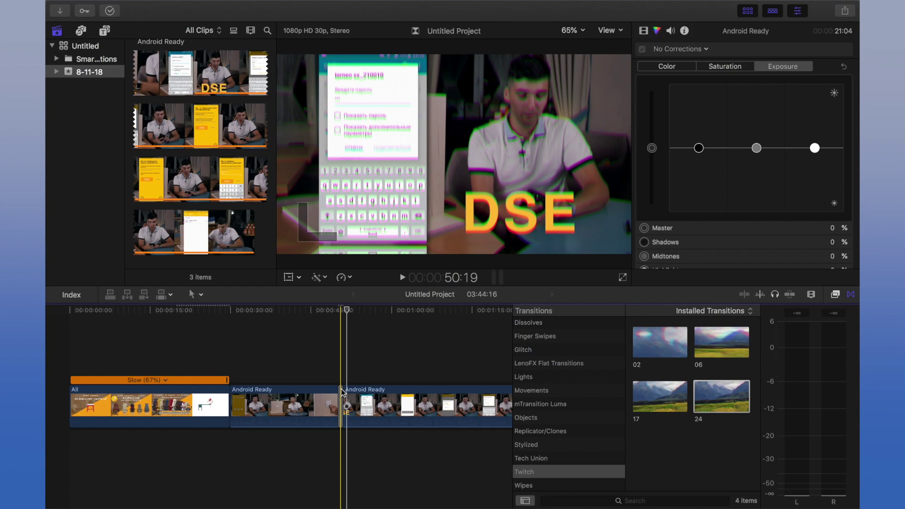
pyautogui.click(342, 393)
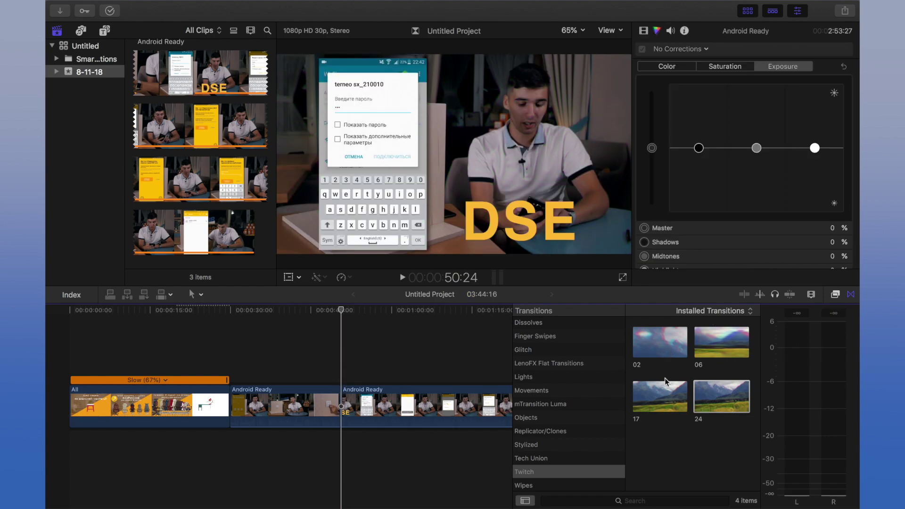